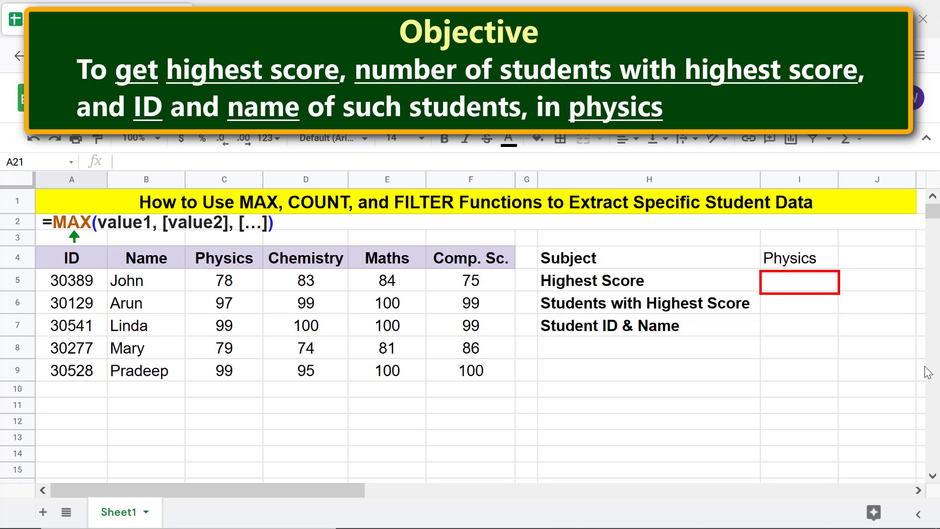
Calculate the highest physics score in cell I5 with the formula =MAX(C5:C9)
left_click(805, 288)
type("=max")
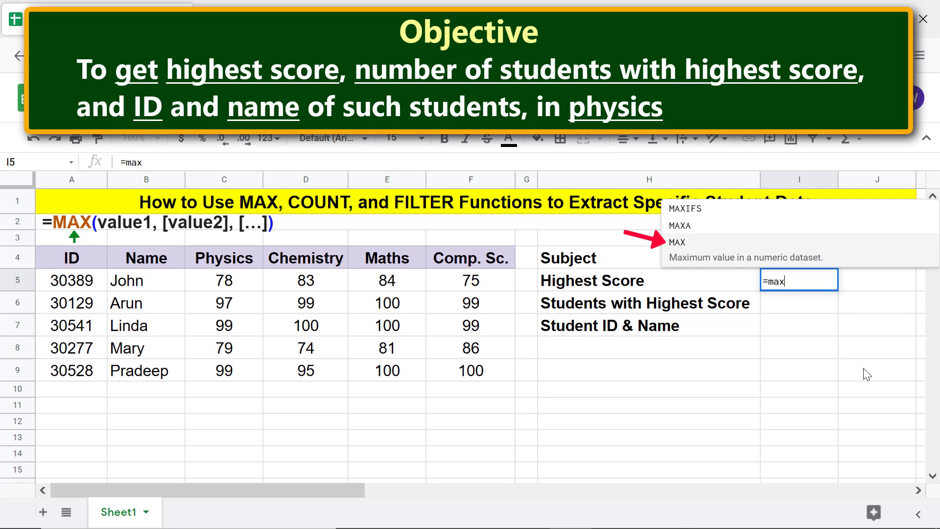
left_click(728, 249)
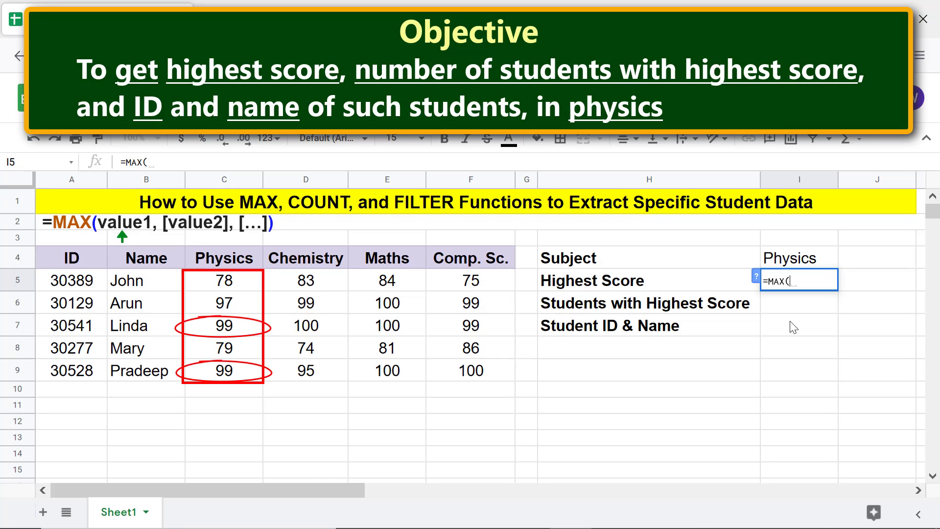
left_click(250, 287)
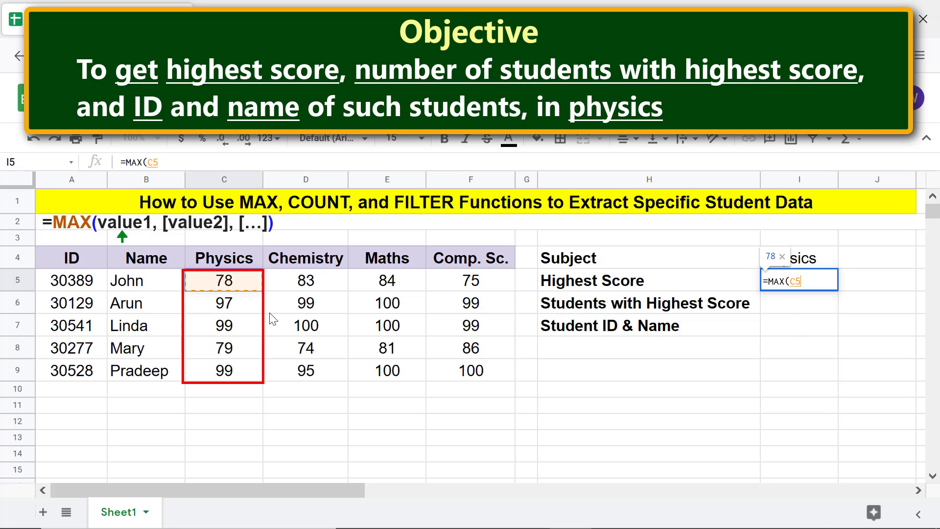
left_click(256, 377, "shift")
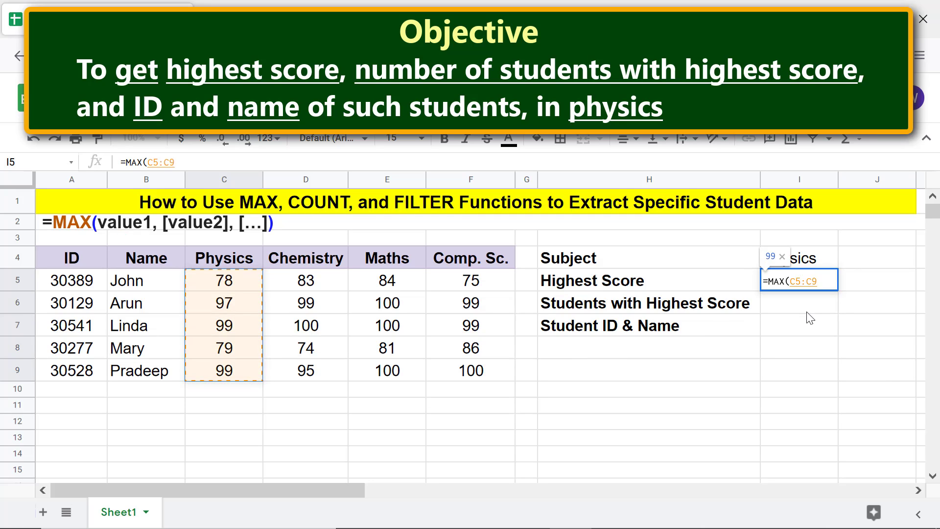
key("Return")
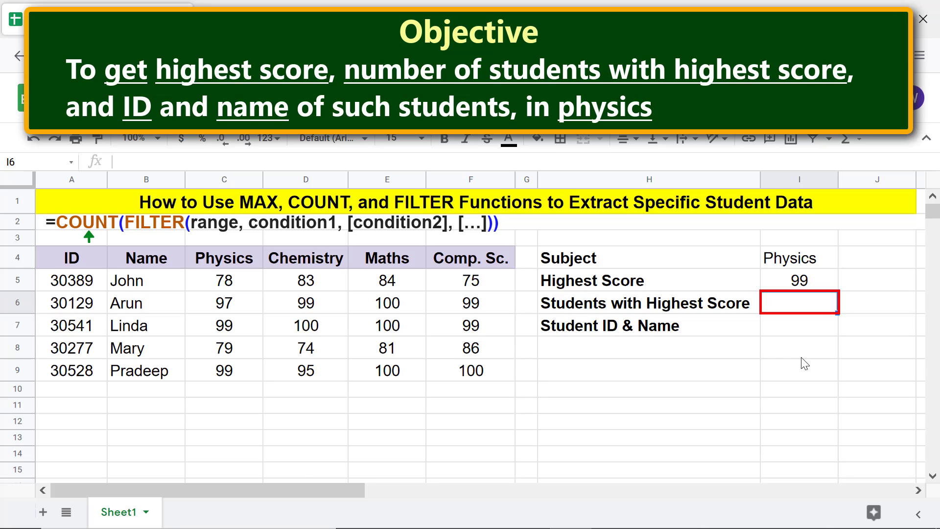
Count the students with the highest physics score in cell I6 using =COUNT(FILTER(C5:C9,C5:C9=MAX(C5:C9)))
type("=cou")
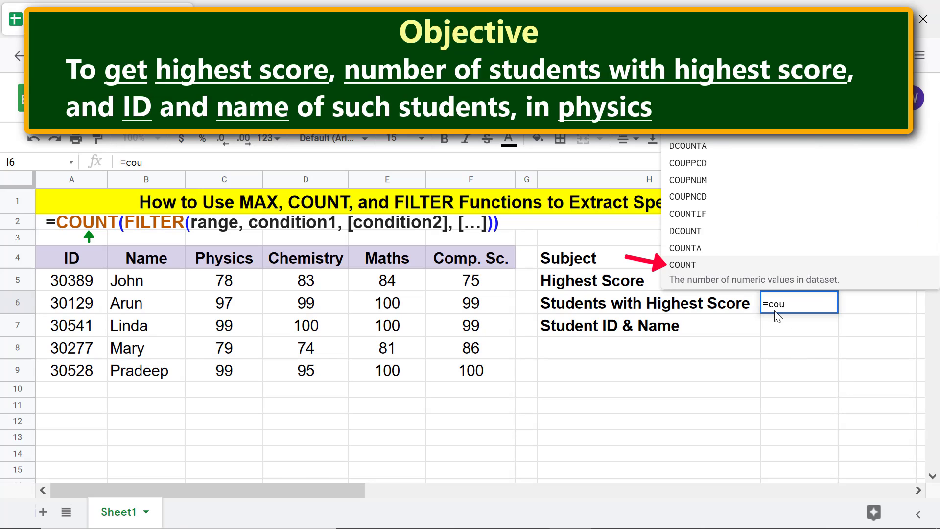
left_click(728, 268)
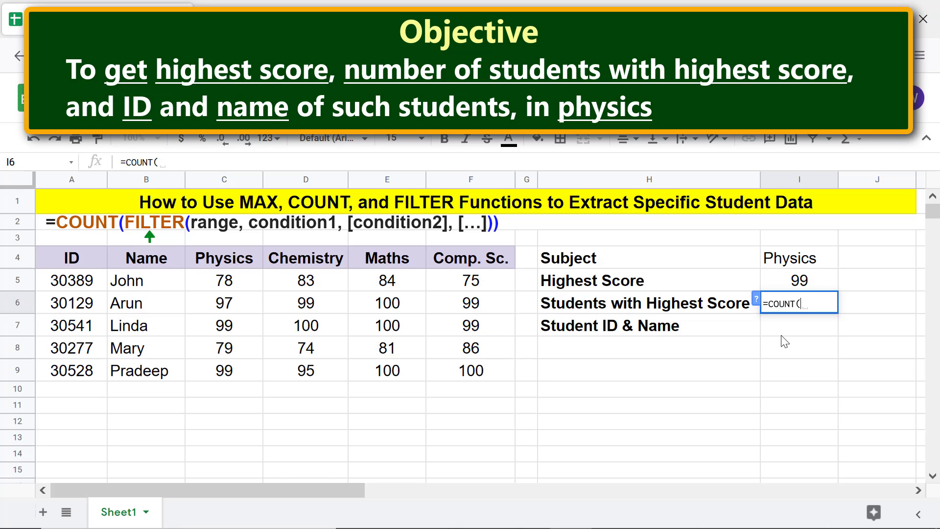
type("fil")
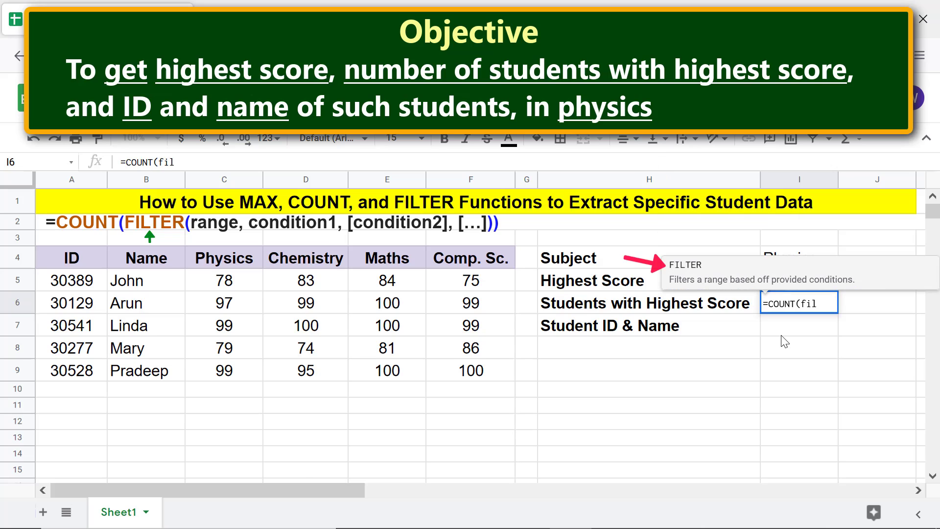
left_click(733, 273)
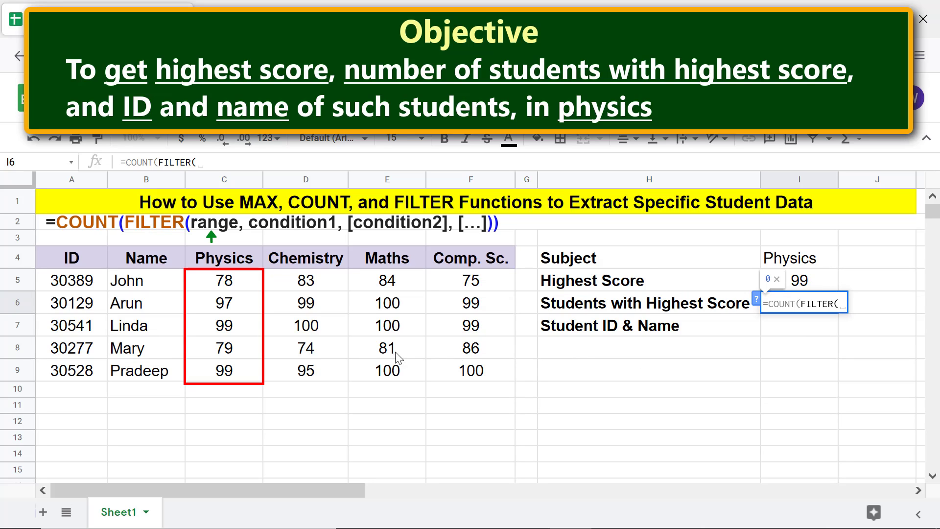
left_click(257, 289)
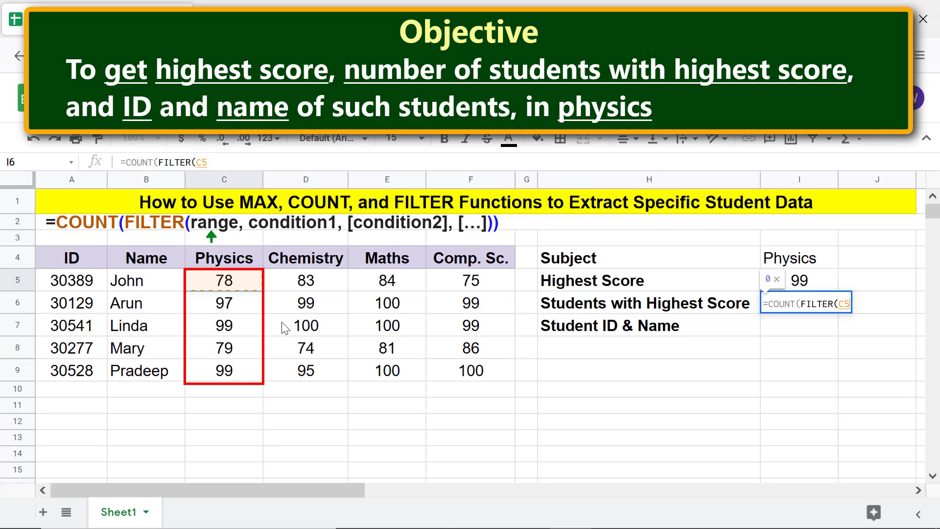
left_click(240, 365, "shift")
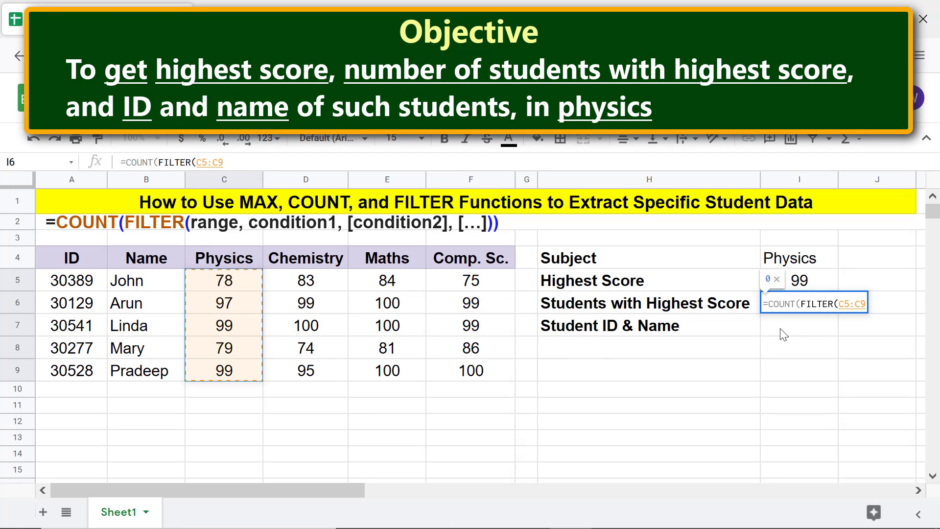
type(",")
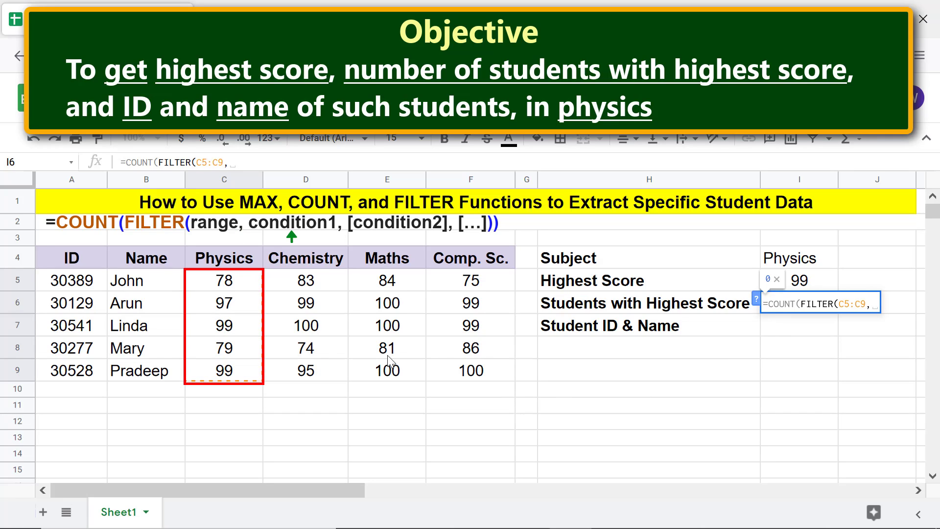
left_click(255, 287)
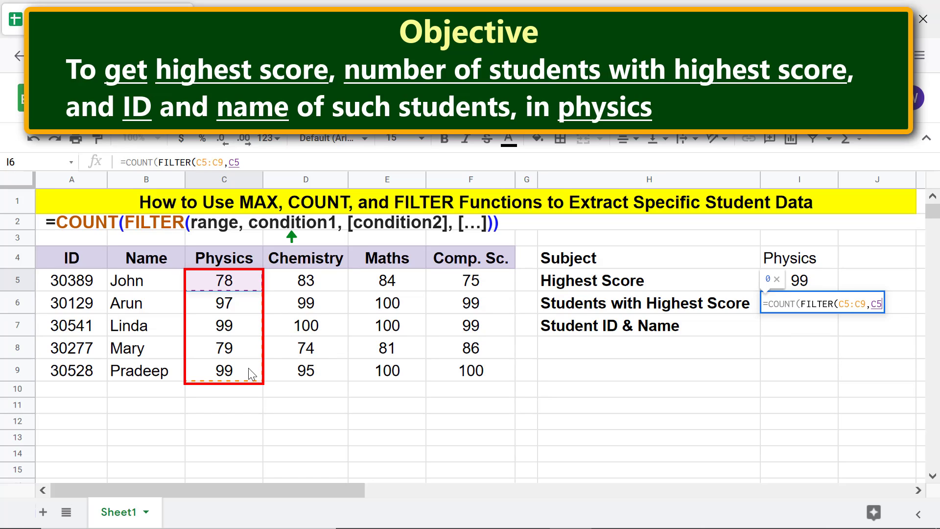
left_click_drag(248, 368, 248, 368)
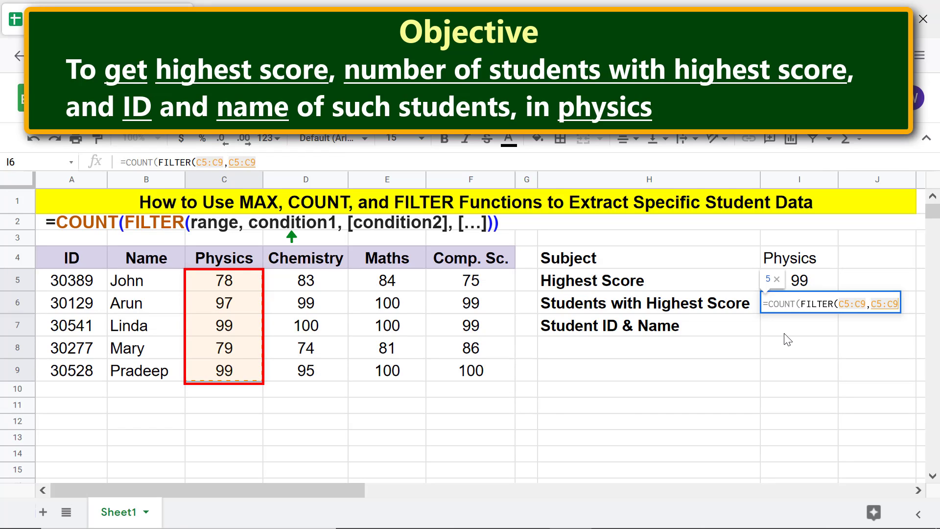
type("=max")
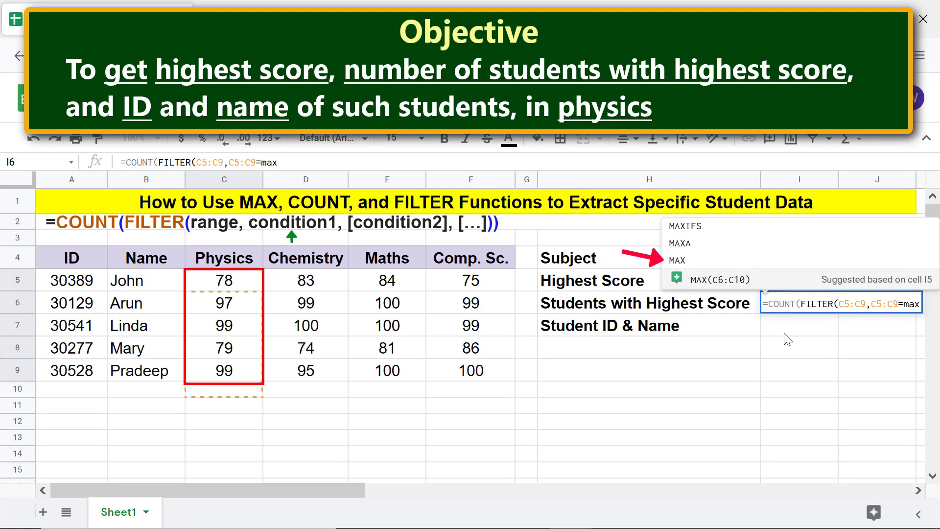
left_click(727, 256)
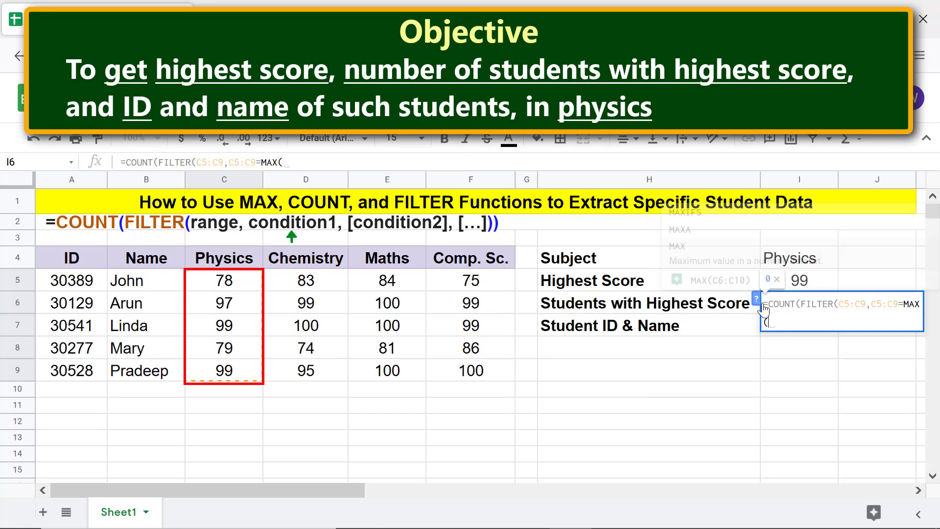
left_click(248, 286)
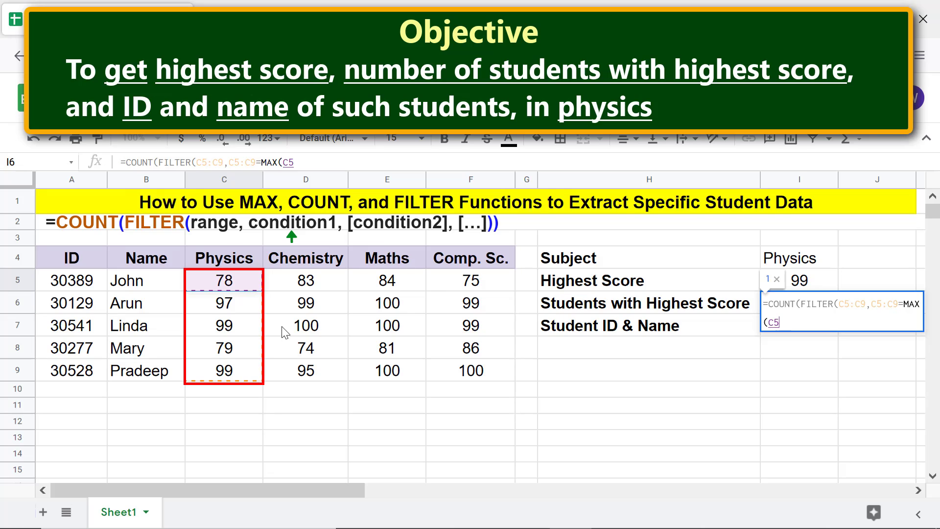
left_click(245, 371, "shift")
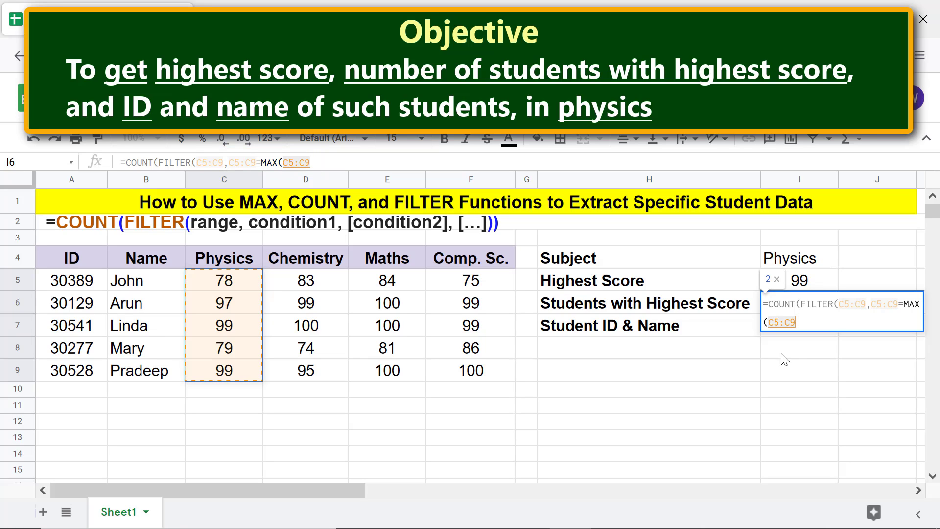
type(")))")
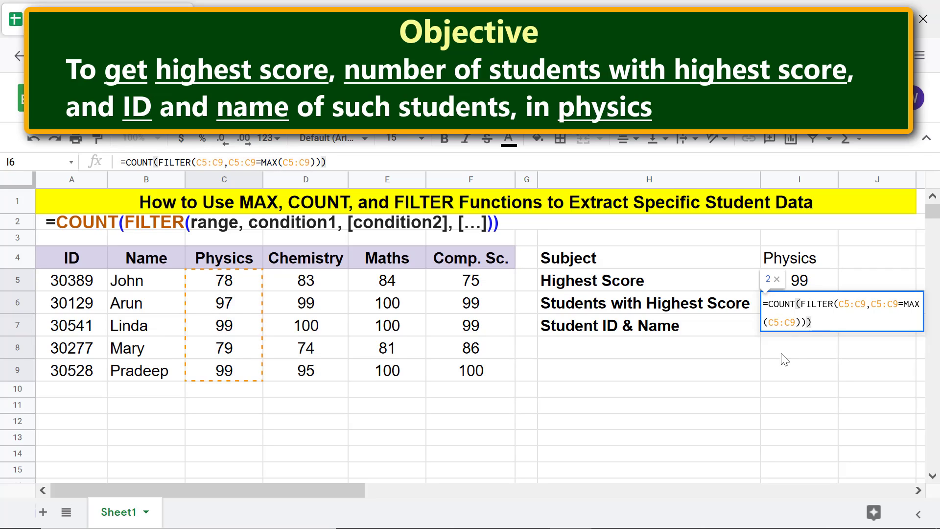
key("Return")
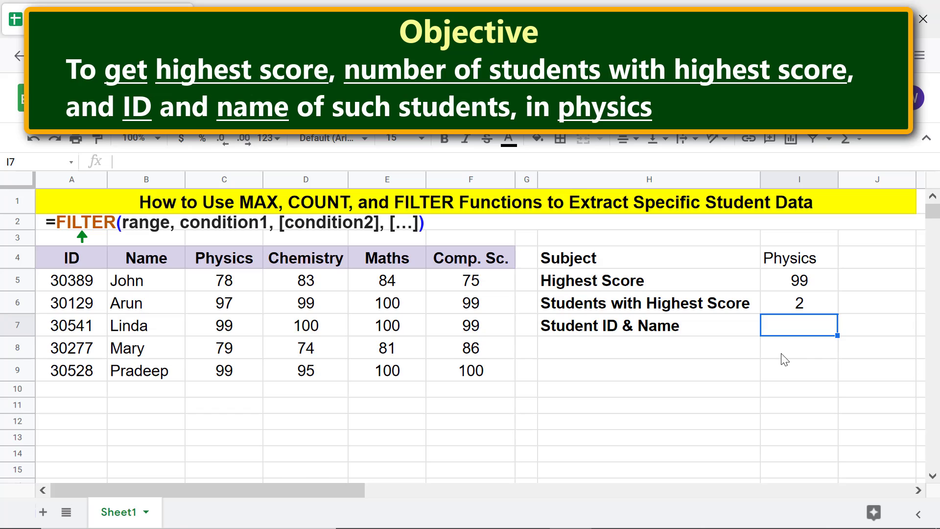
Extract the IDs and names of the top physics scorers in cell I7 using =FILTER(A5:B9,C5:C9=MAX(C5:C9))
type("=fil")
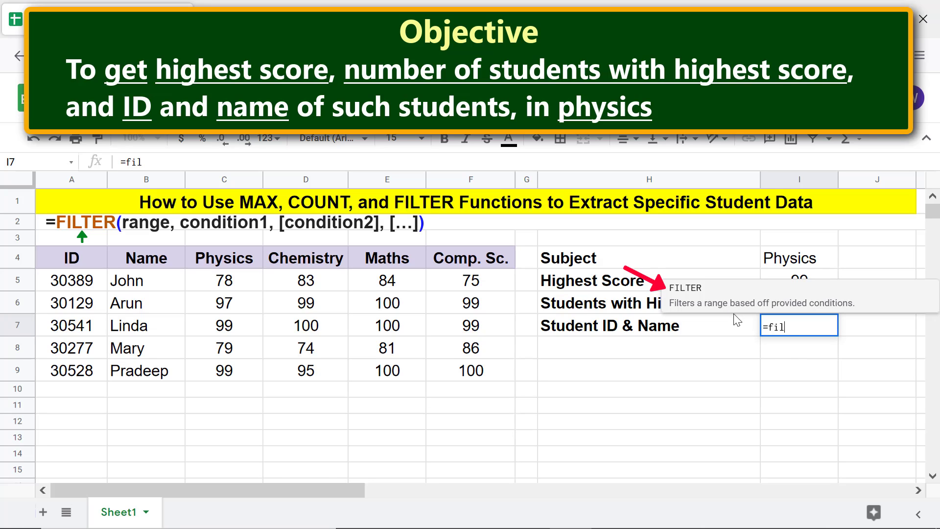
key("Tab")
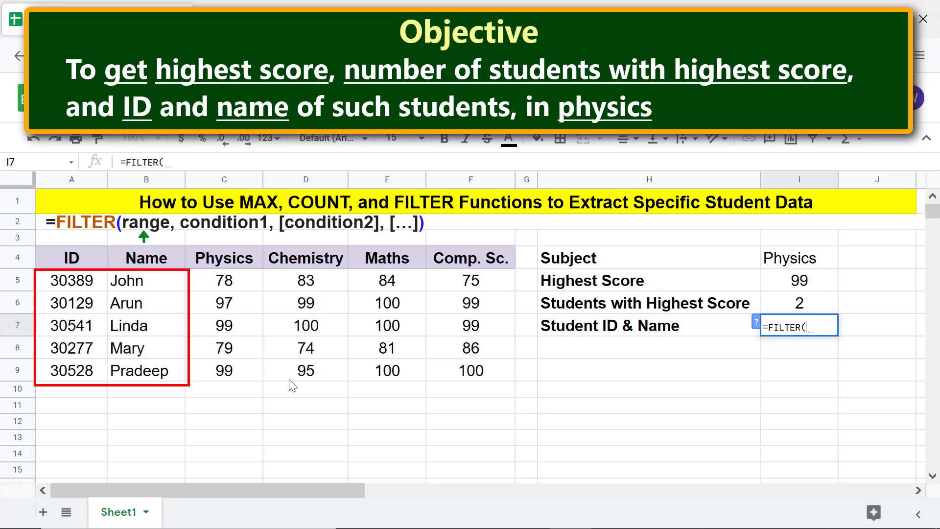
left_click(83, 283)
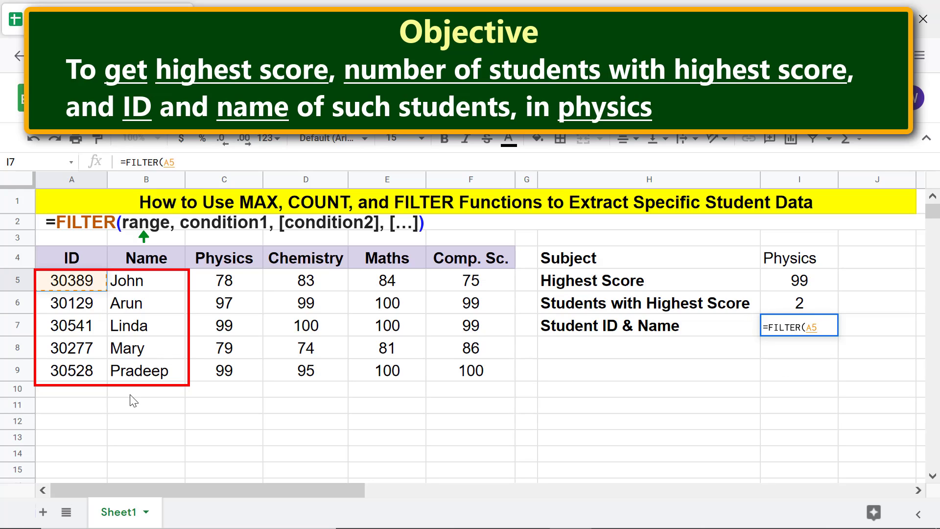
left_click(167, 370, "shift")
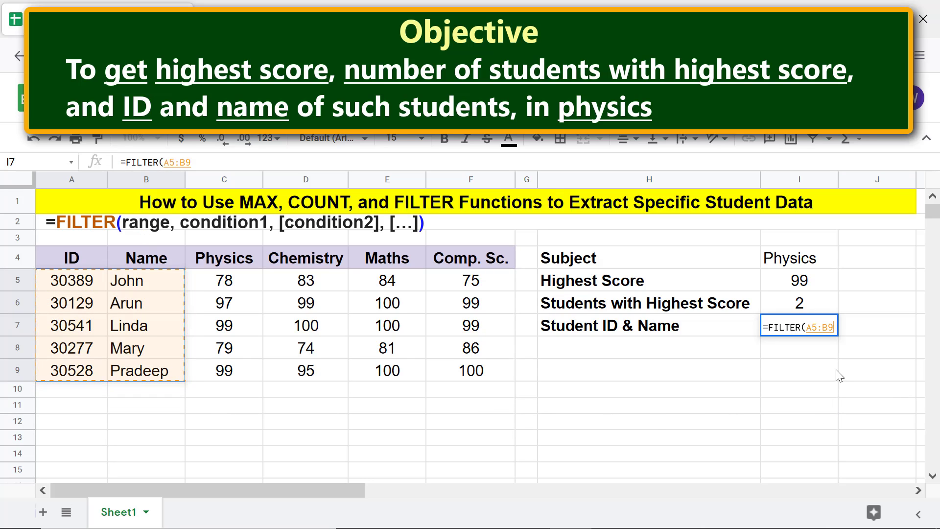
type(",")
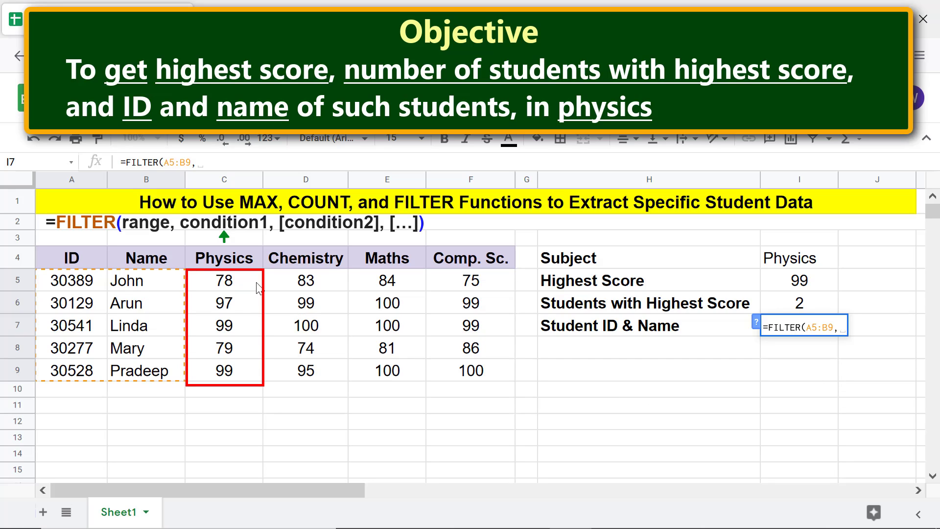
left_click_drag(258, 287, 260, 383)
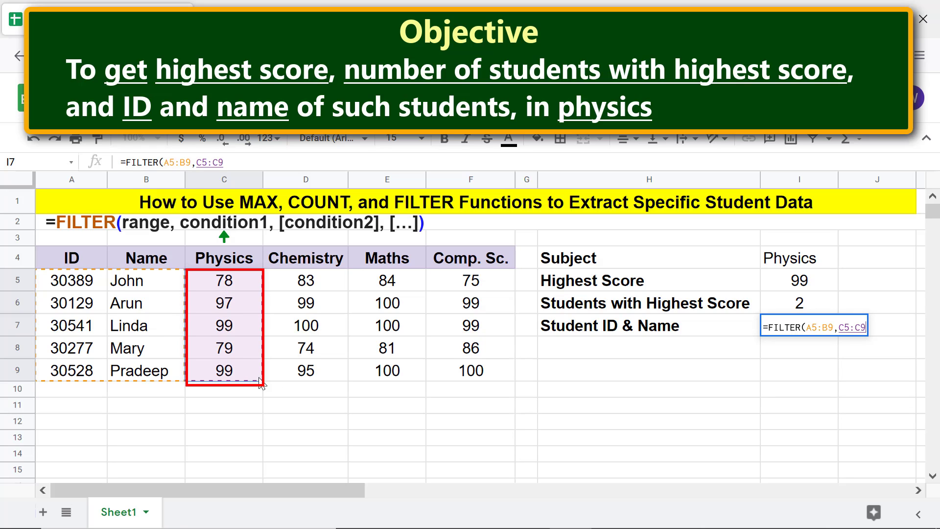
type("=max")
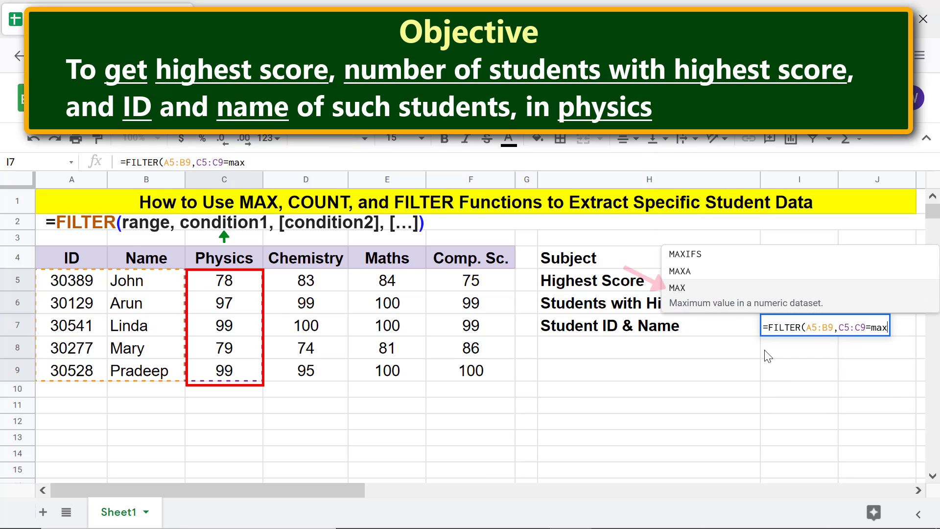
left_click(724, 294)
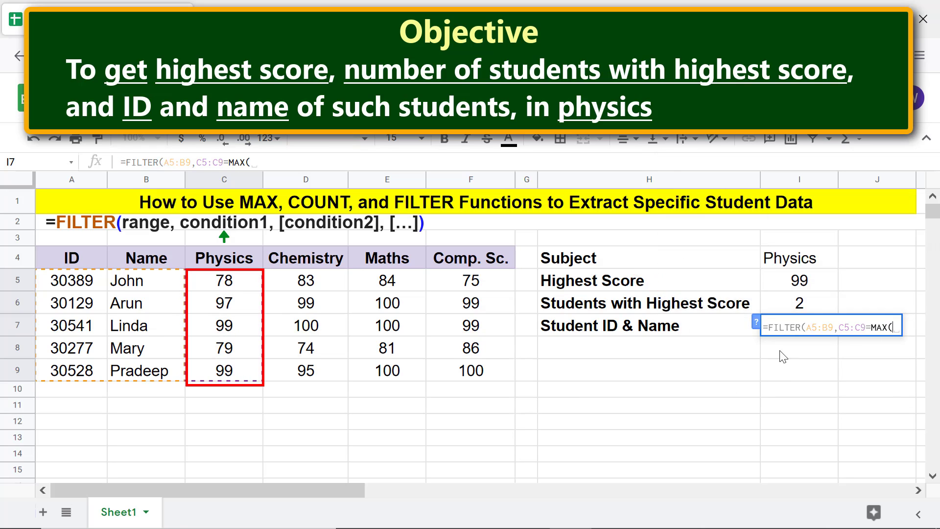
left_click(255, 288)
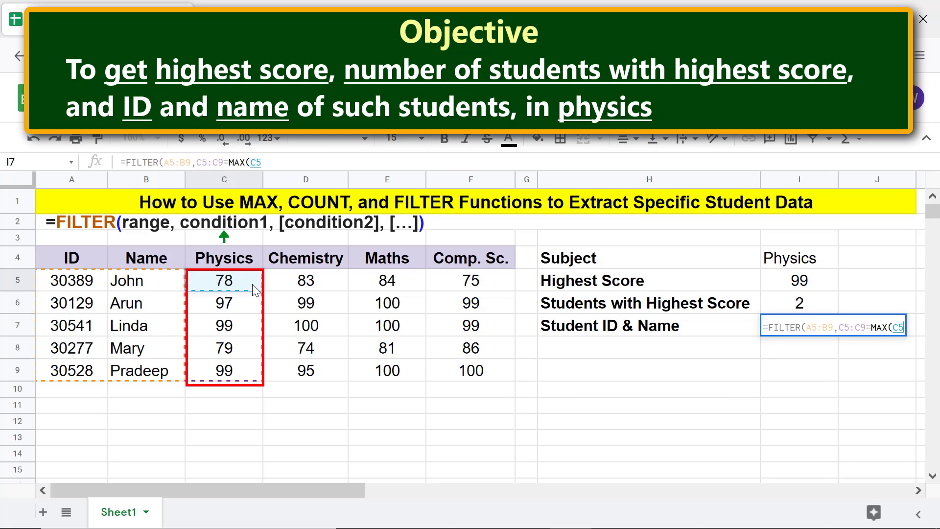
left_click(243, 368, "shift")
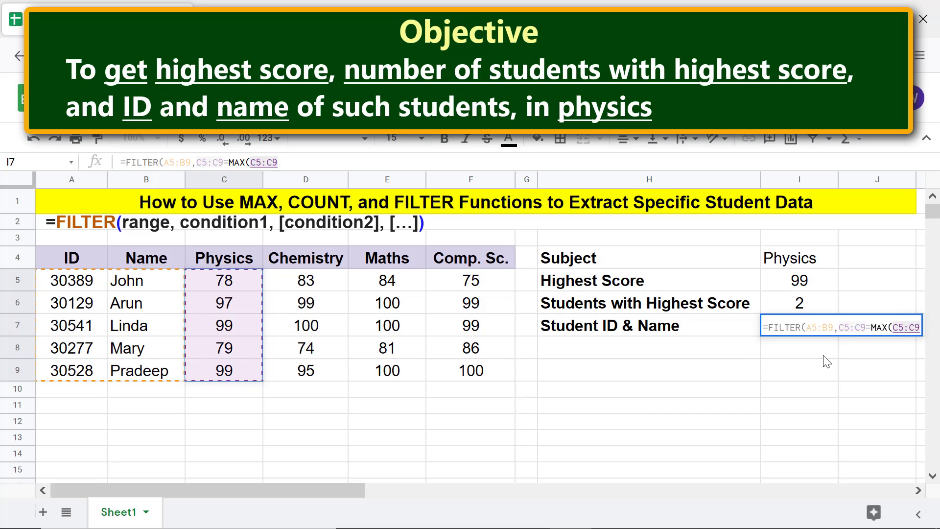
type("))")
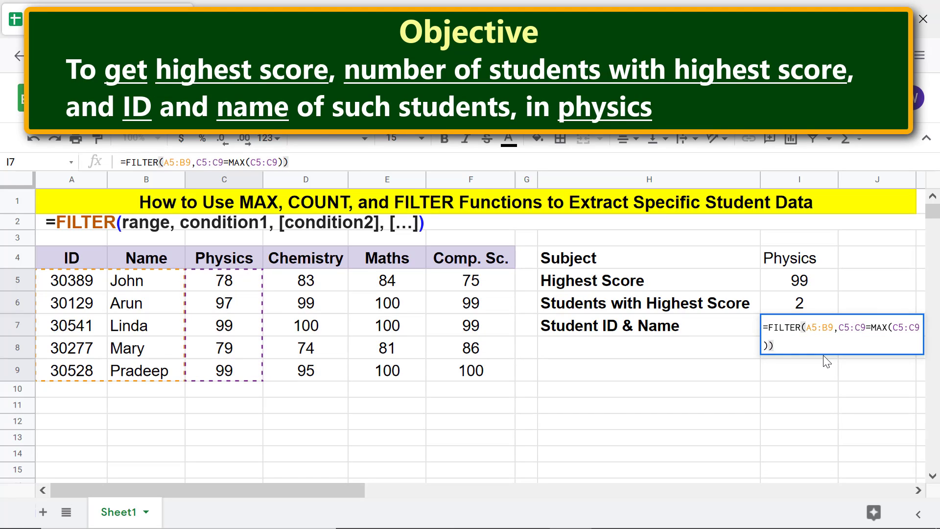
key("Return")
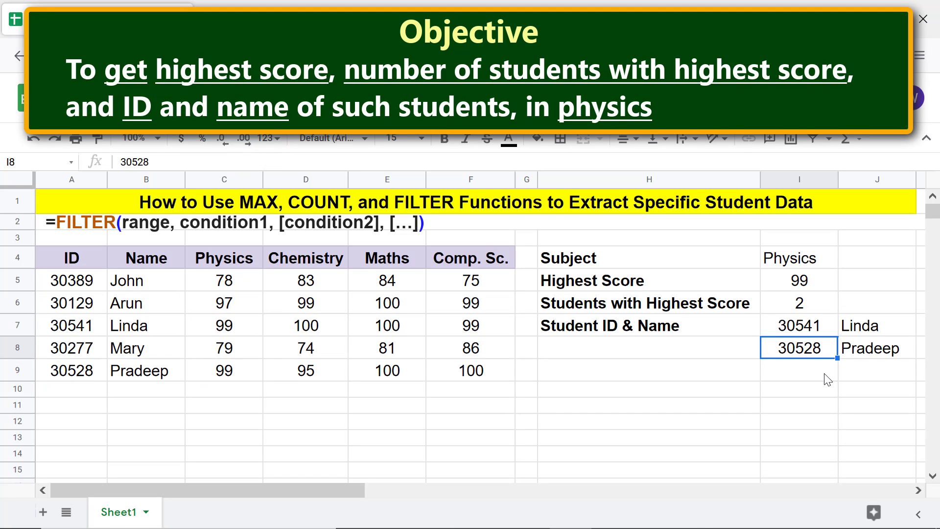
left_click(829, 378)
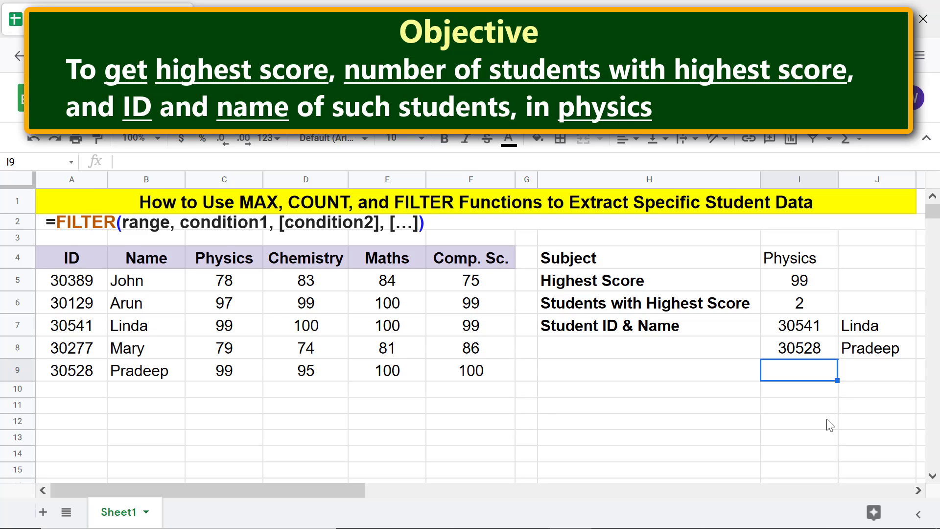